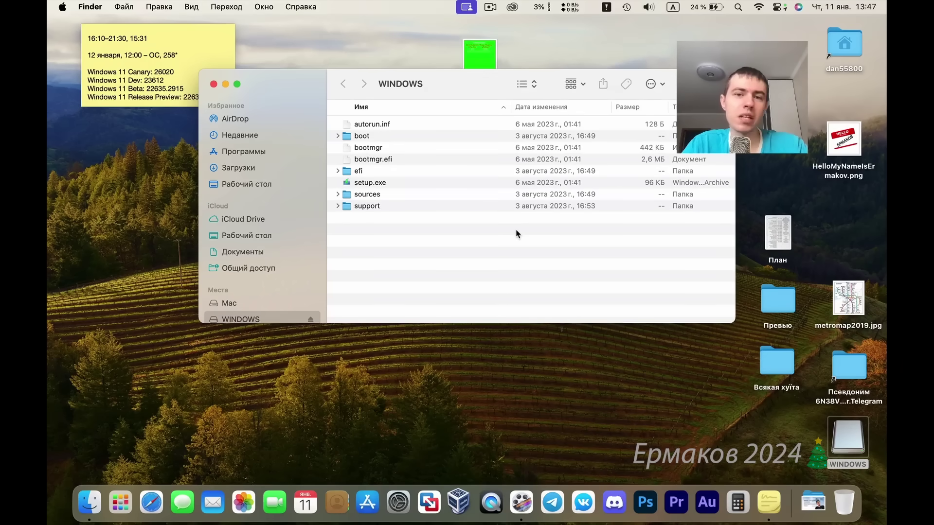
Step: Preview the WINDOWS drive's capacity and free space, closing the preview and the drive's window when done
key(space)
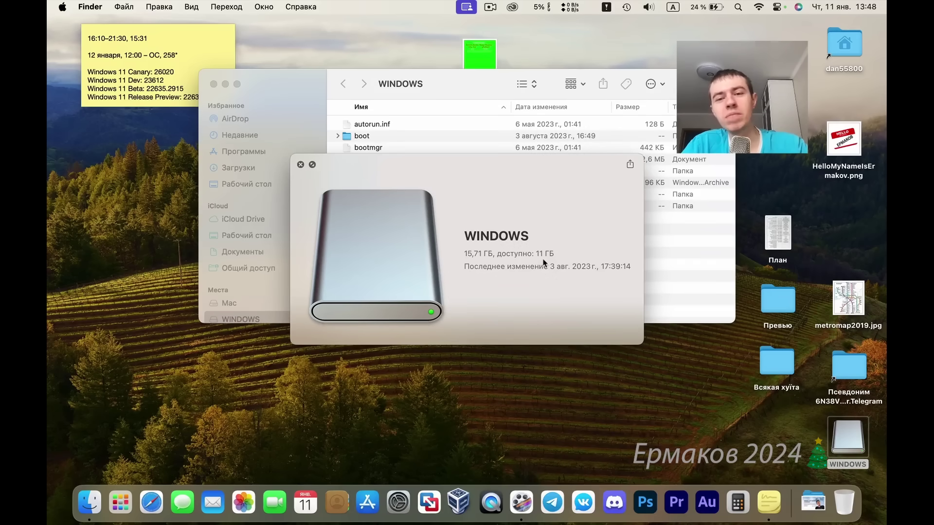
key(space)
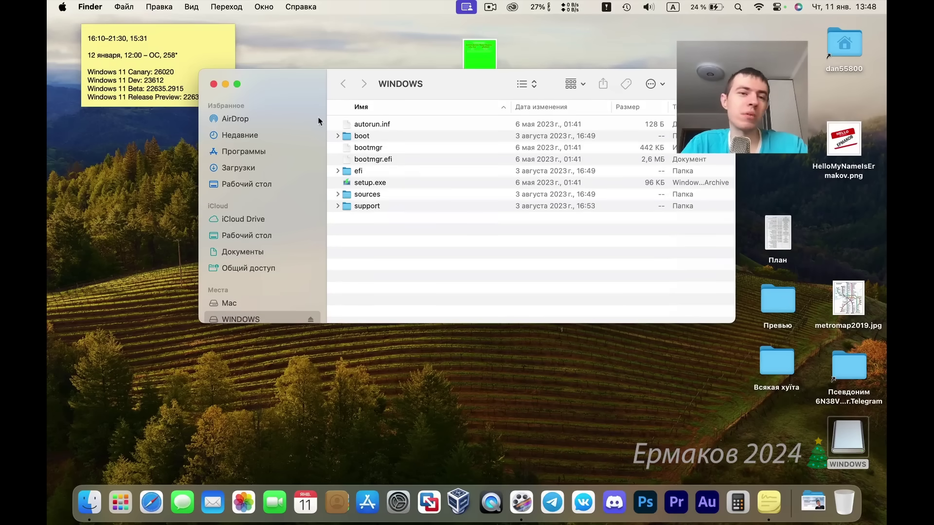
click(213, 84)
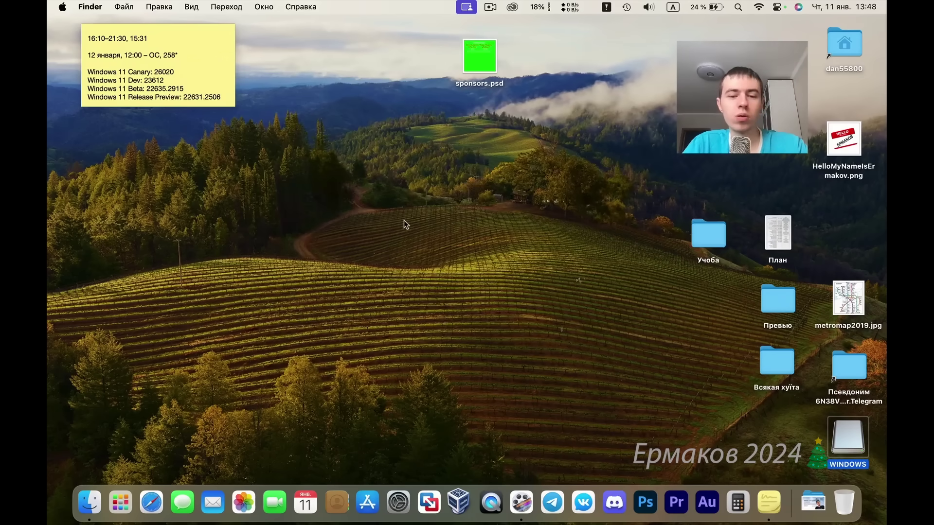
Step: Open Parallels Desktop and start creating a new virtual machine that installs Windows, Linux, or macOS from an image file
key(F4)
click(585, 82)
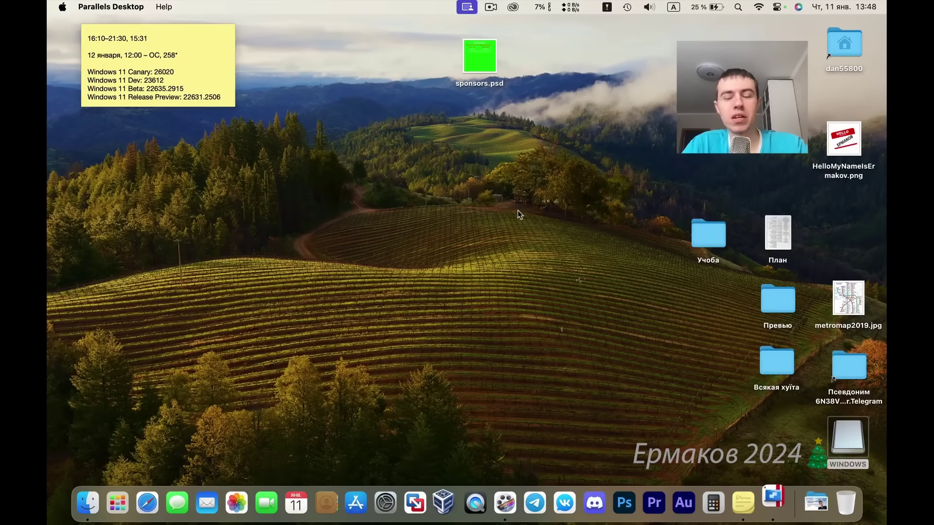
click(350, 26)
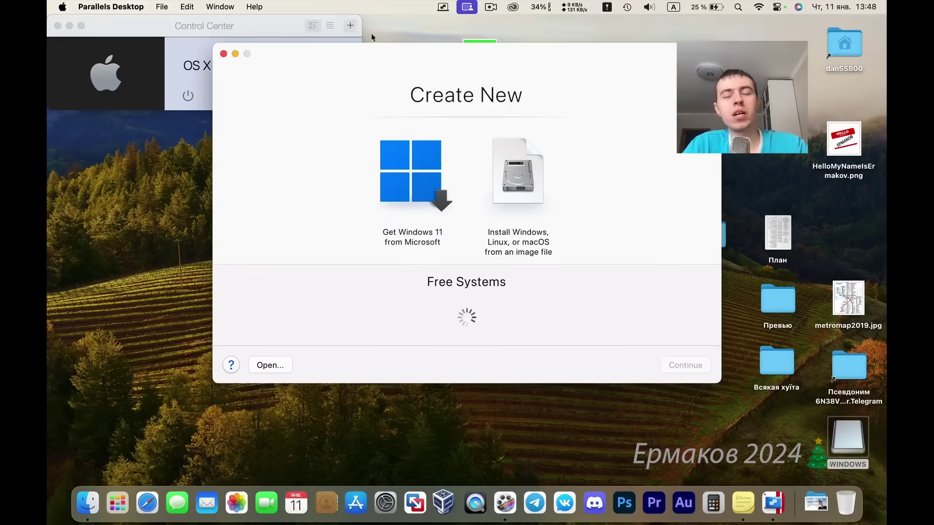
click(533, 174)
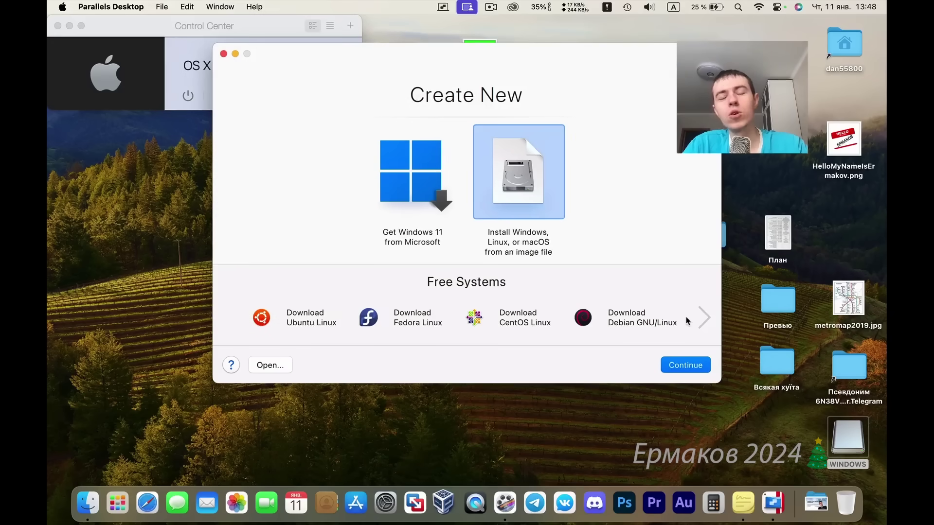
click(685, 365)
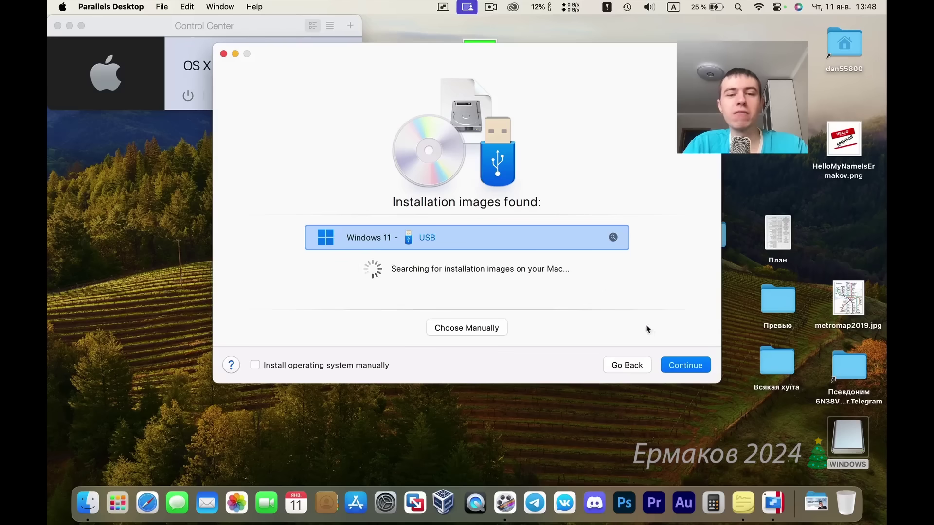
Step: Use the Windows 11 USB installation image and enable installing the operating system manually
click(255, 366)
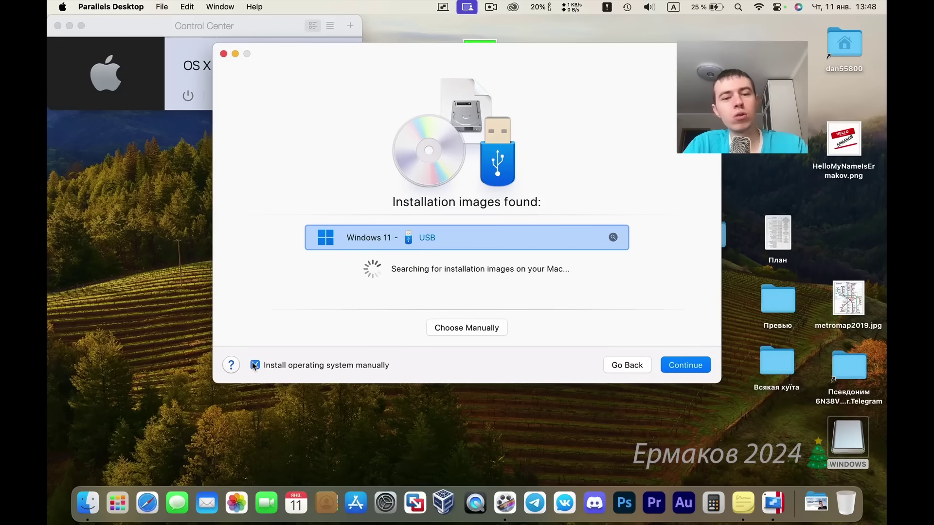
click(690, 371)
click(684, 365)
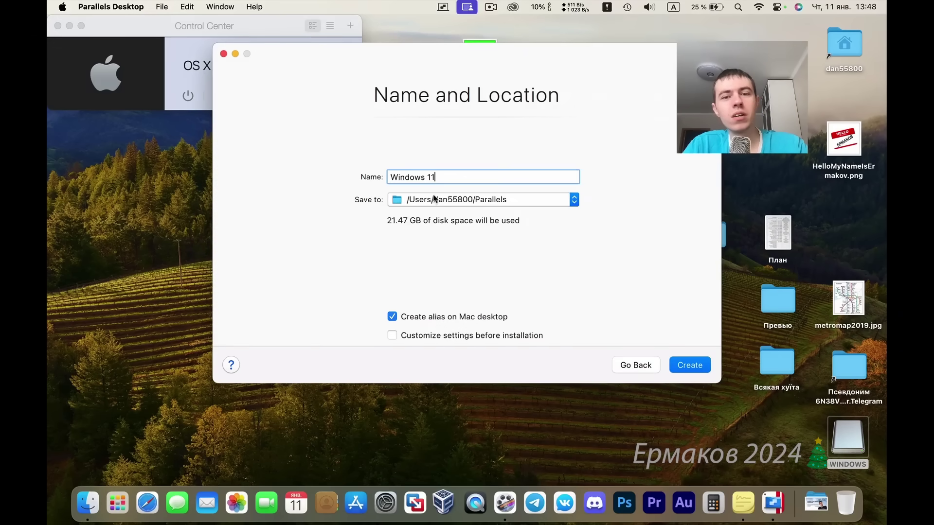
Step: Create the Windows 11 virtual machine without an alias on the Mac desktop and allow access to other apps' data
click(392, 316)
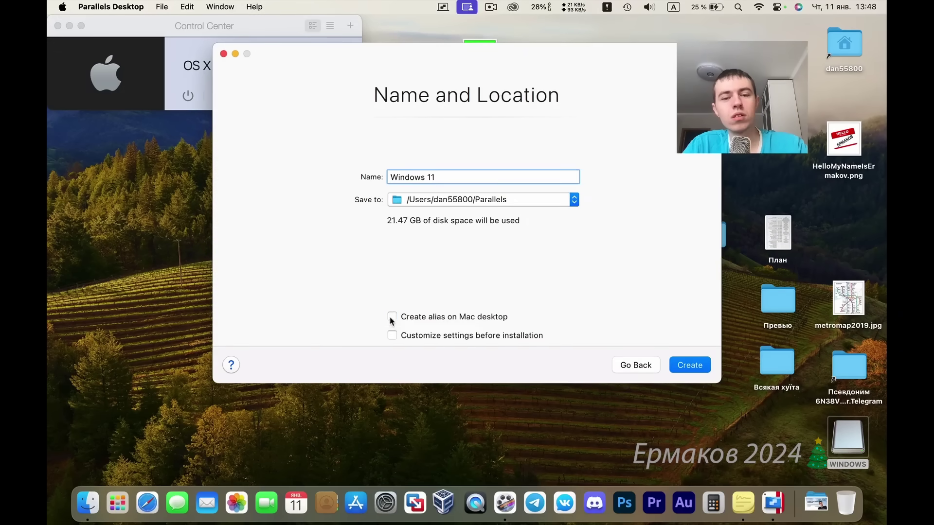
click(690, 365)
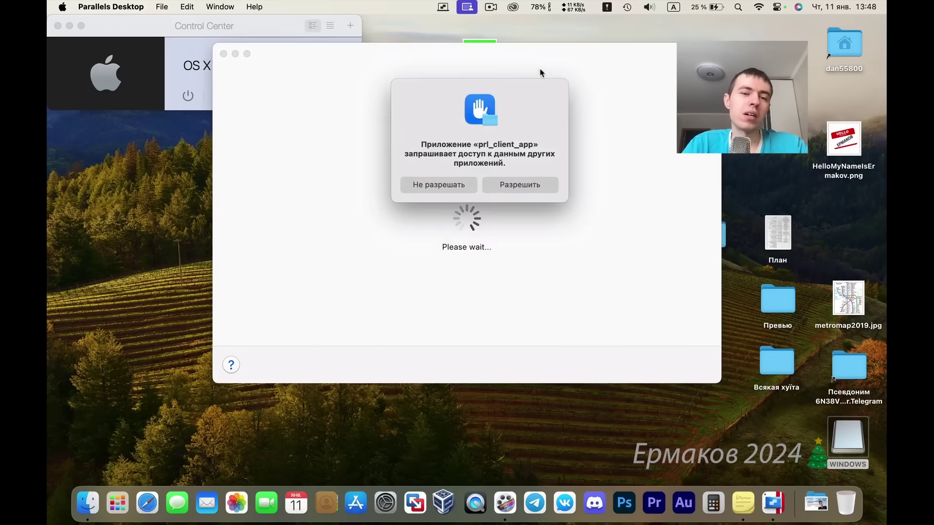
click(526, 190)
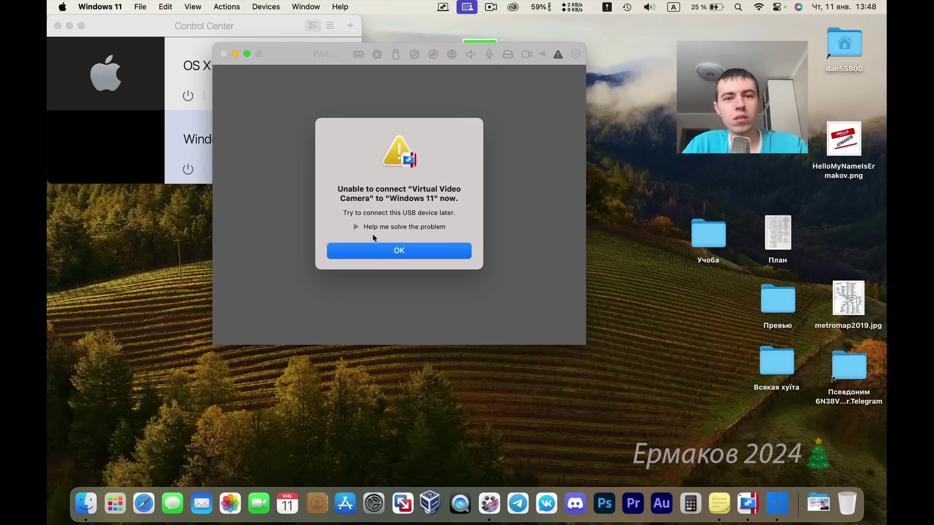
Step: Dismiss the Virtual Video Camera connection warnings and switch the Windows 11 virtual machine to full screen
click(357, 227)
click(399, 255)
click(247, 53)
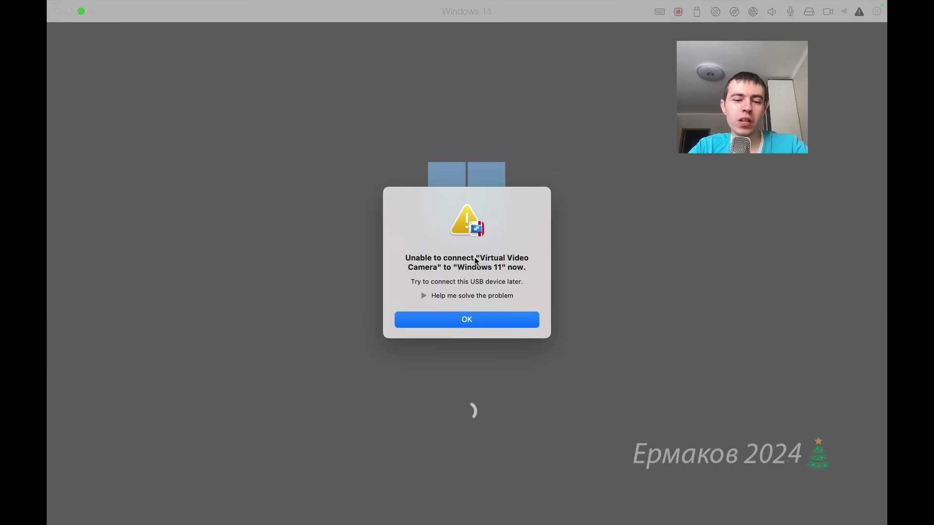
click(458, 324)
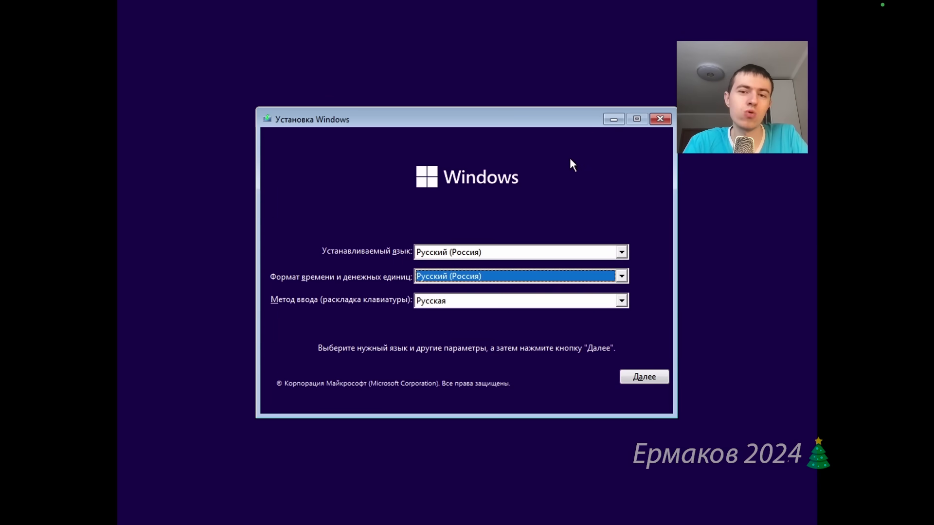
Step: Accept the Russian language and keyboard settings, start the Windows installation, and continue without a product key
click(647, 381)
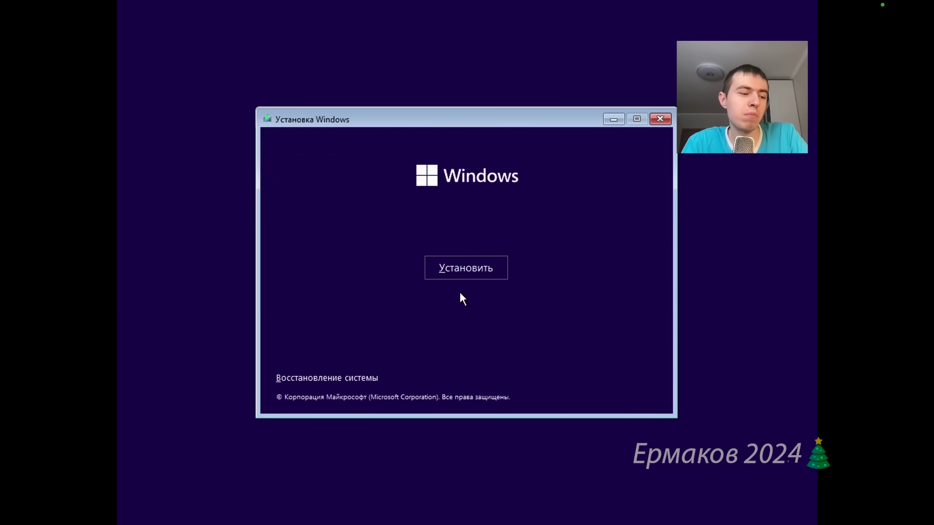
click(464, 266)
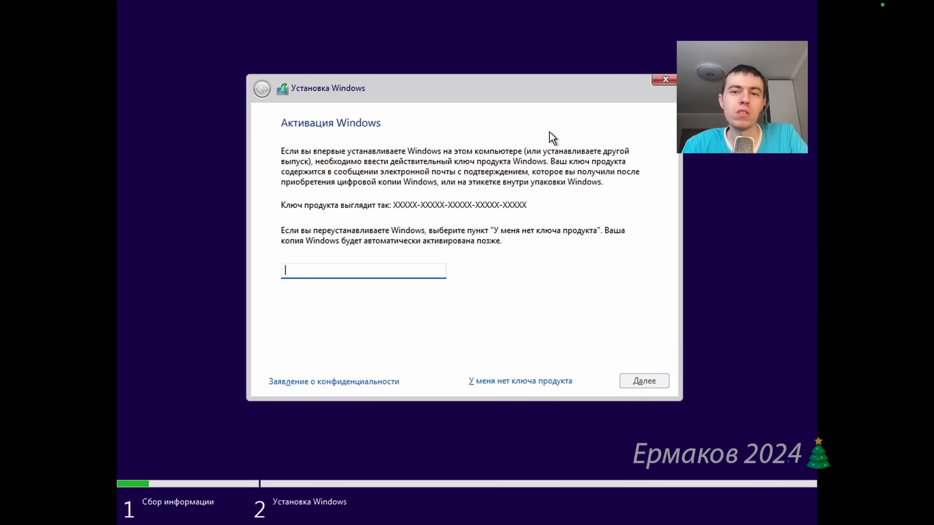
click(520, 381)
Step: Accept the licence terms and install Windows on the unallocated space of disk 0
click(379, 354)
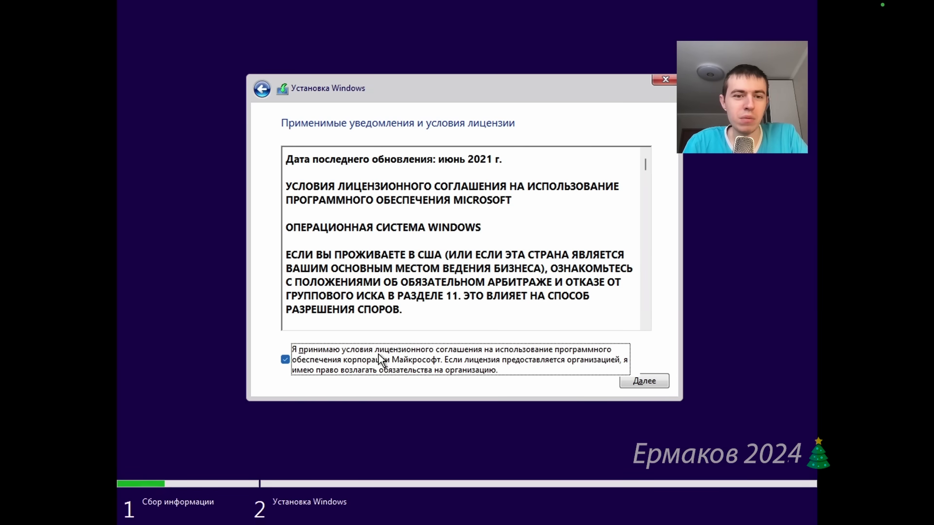
click(640, 379)
click(447, 254)
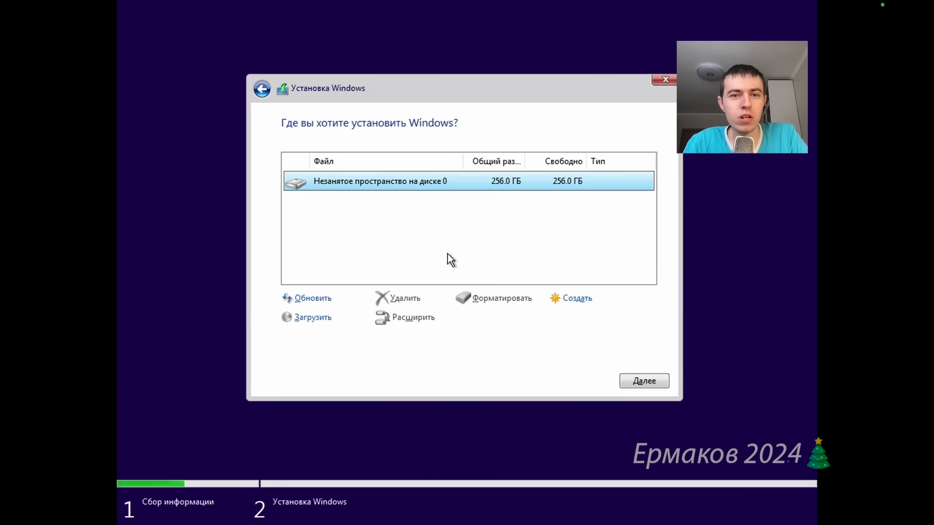
click(640, 381)
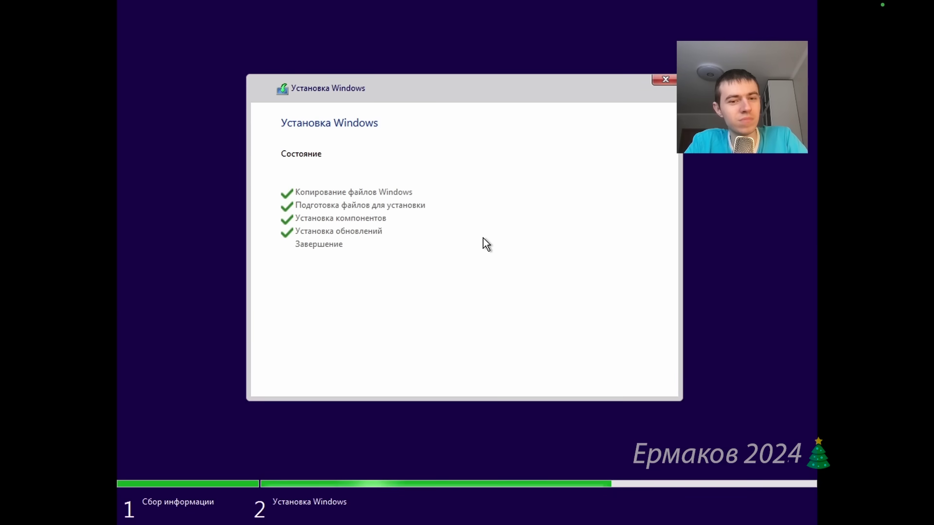
click(623, 381)
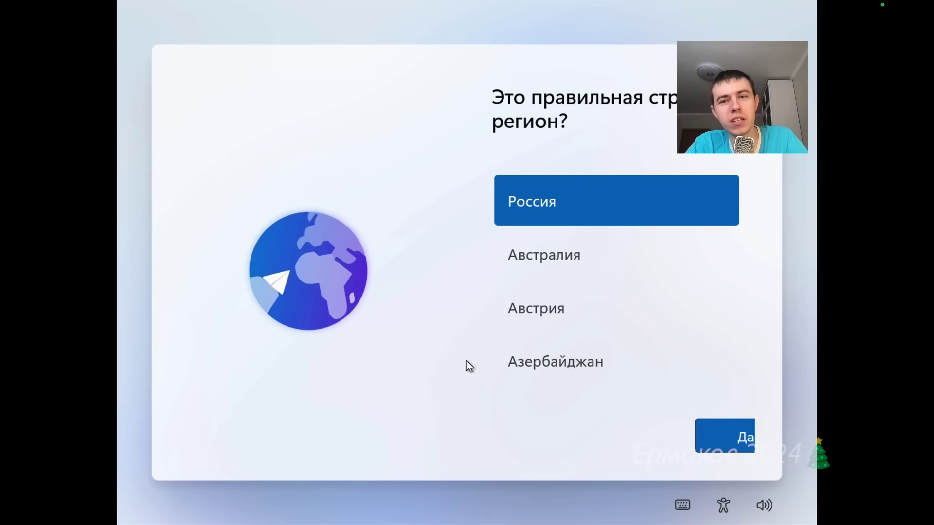
Step: Confirm Россия as the region and Русская as the keyboard layout, adding no second layout
click(728, 439)
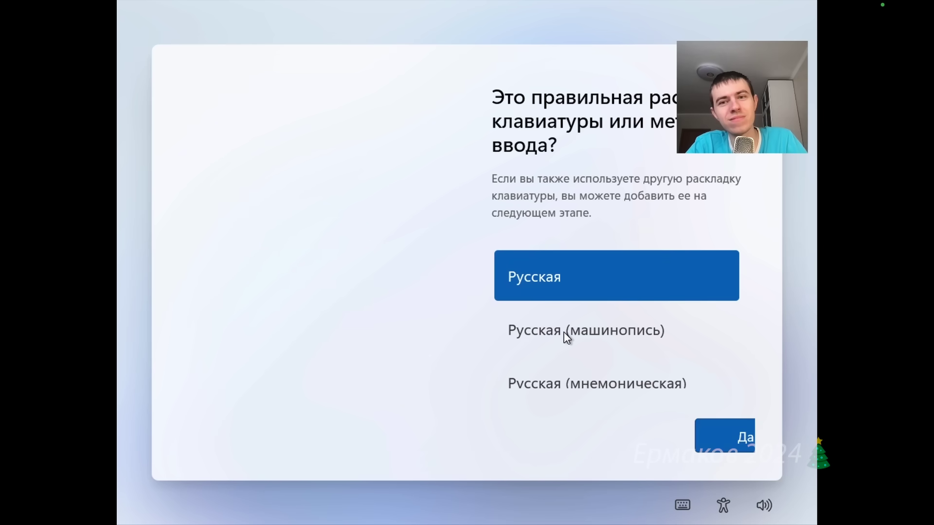
click(708, 440)
click(693, 438)
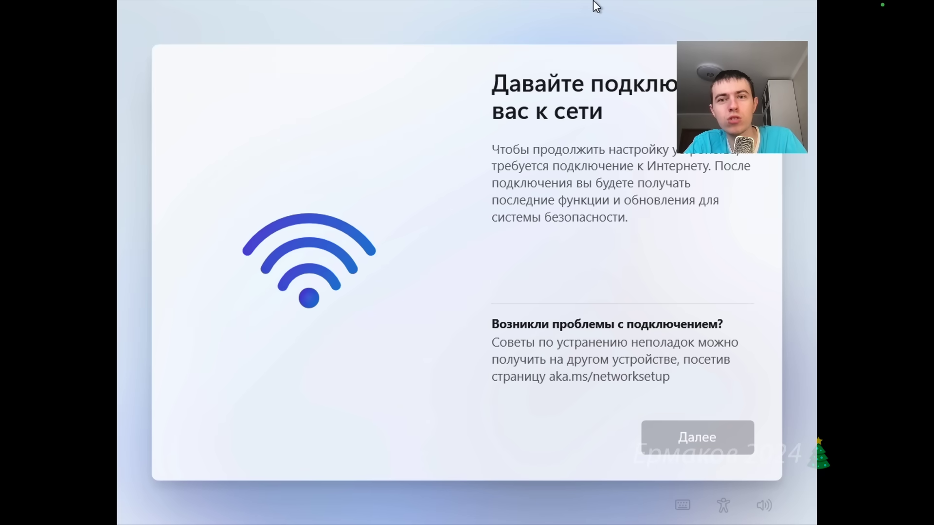
Step: Check the virtual machine's network connection mode
mouse_move(596, 5)
click(750, 27)
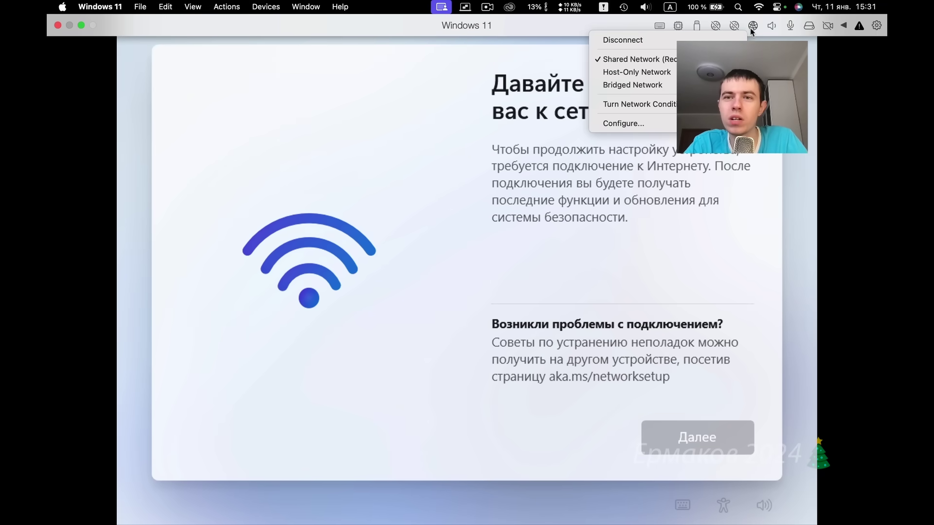
click(742, 17)
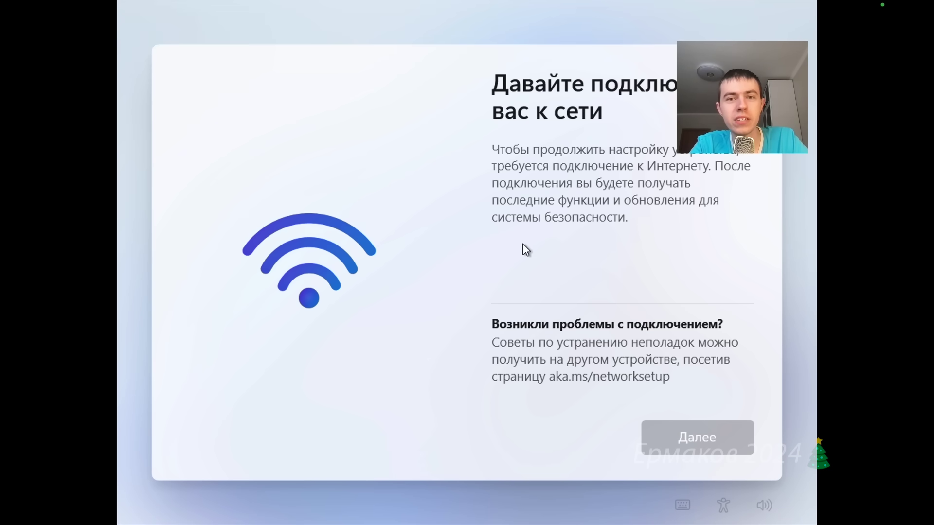
Step: Run oobe\bypassnro in a command prompt to bypass the network requirement of Windows setup
key(shift+F10)
text(oobeypassnro)
key(Return)
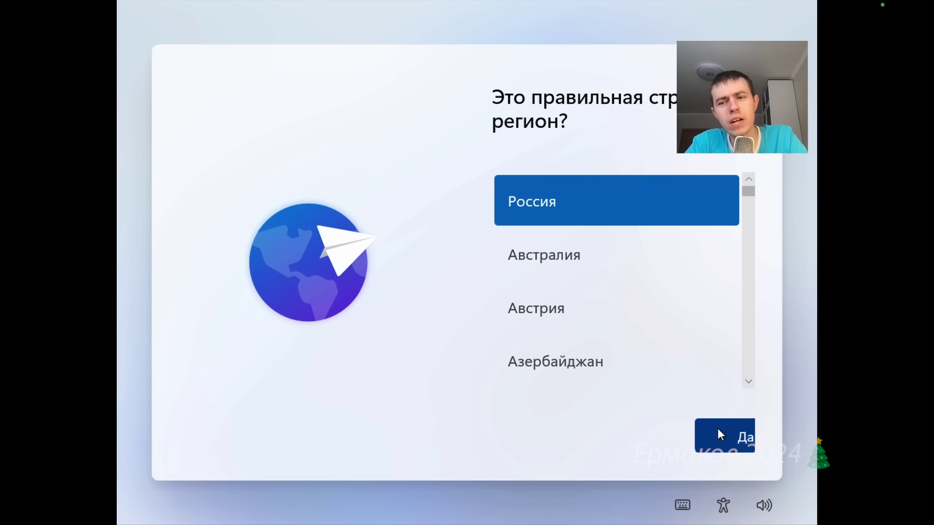
Step: Confirm Россия as the region again and continue with the limited setup without an Internet connection
click(718, 430)
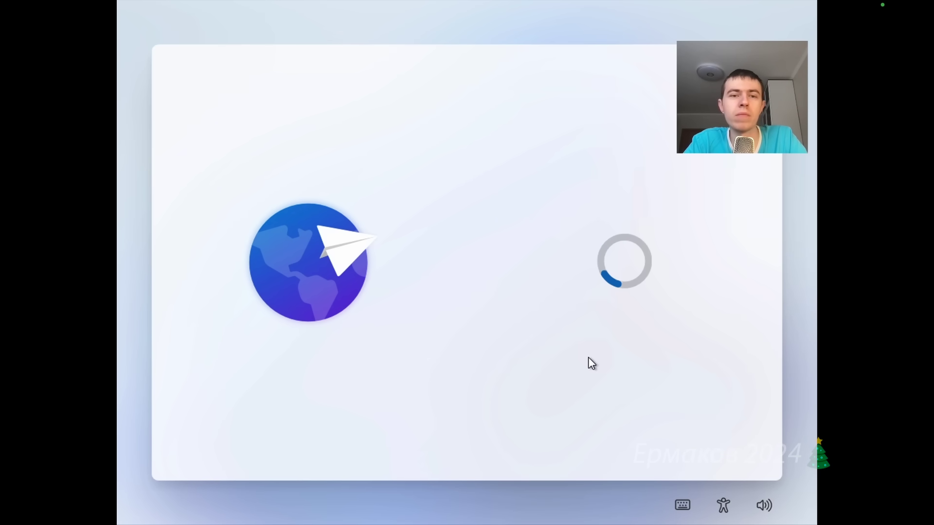
click(561, 443)
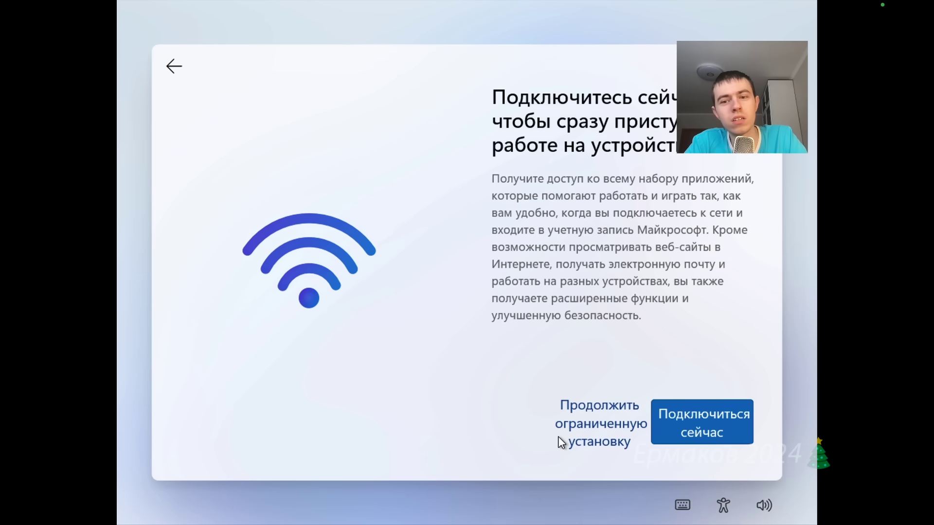
click(600, 433)
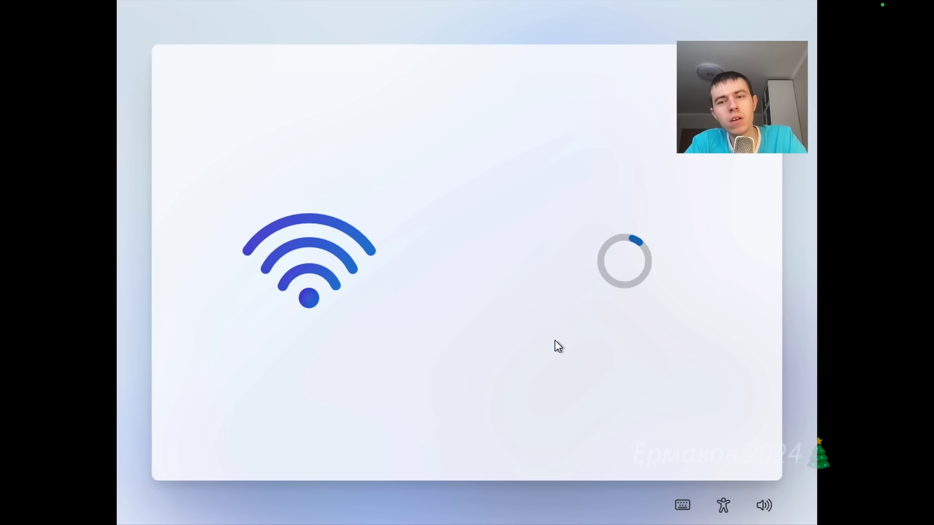
Step: Enter the user's name for this device and continue to the privacy settings
text(Даня)
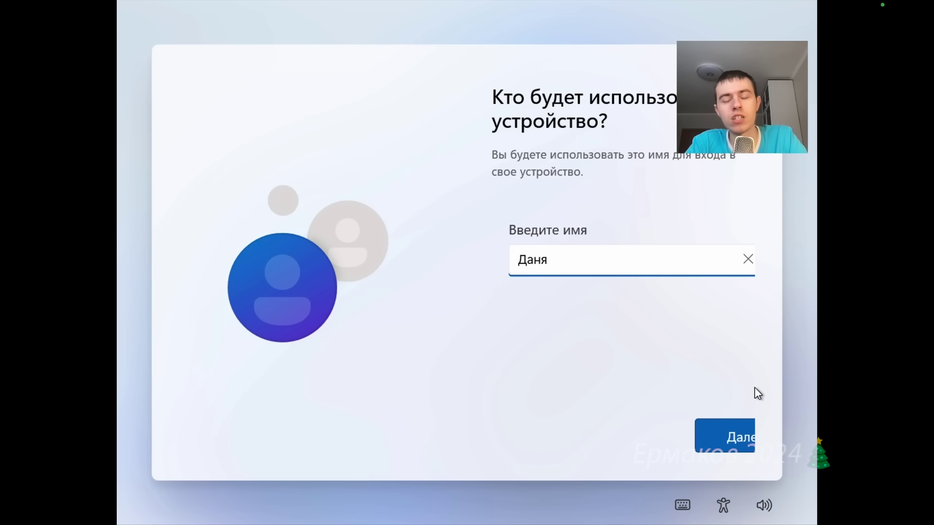
click(724, 440)
click(725, 439)
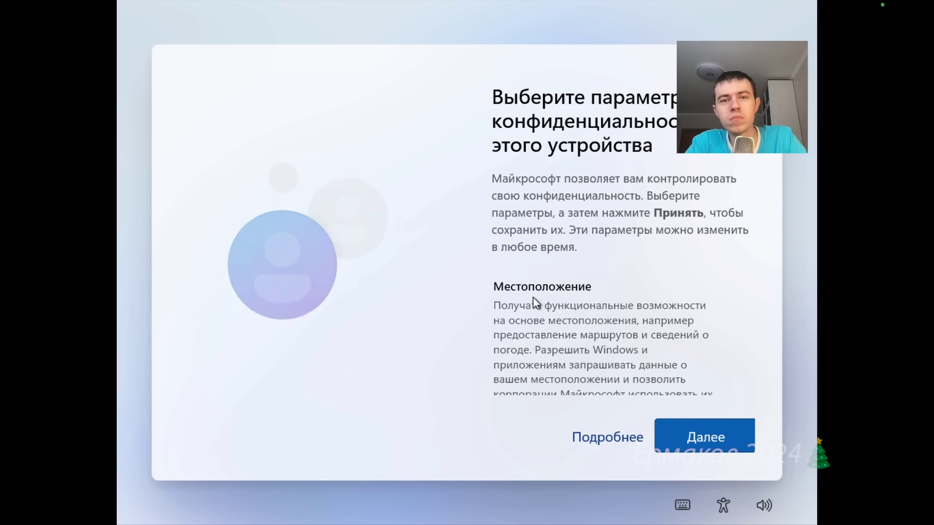
Step: Go through the device's privacy settings and accept them with their default choices
scroll(536, 302, down, 6)
click(685, 420)
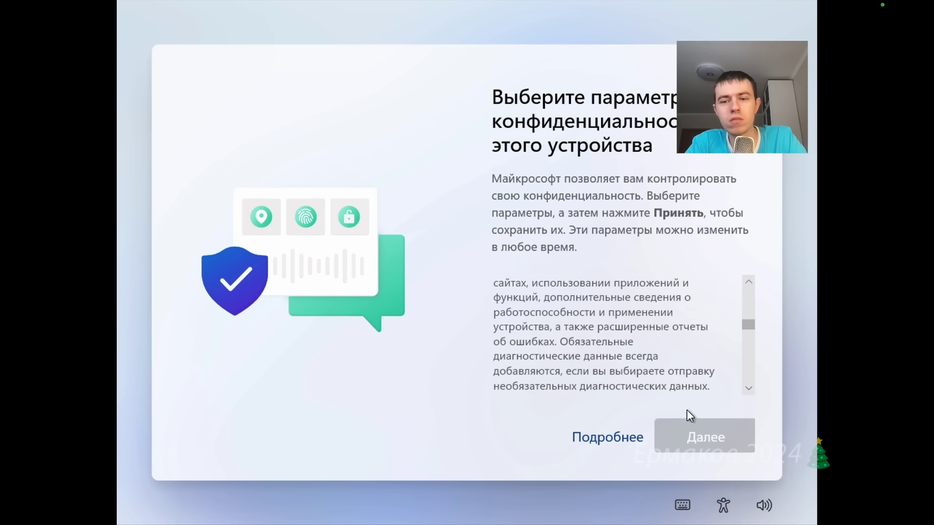
scroll(749, 338, down, 5)
click(732, 435)
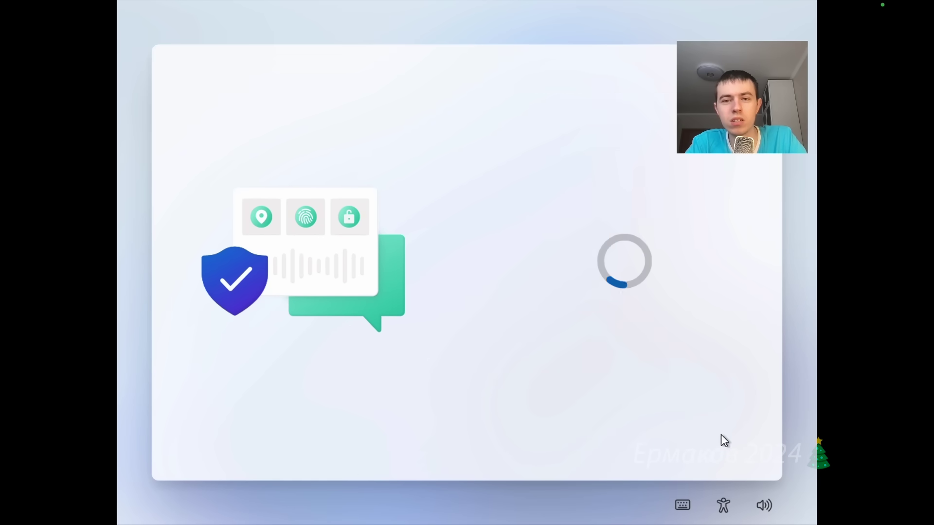